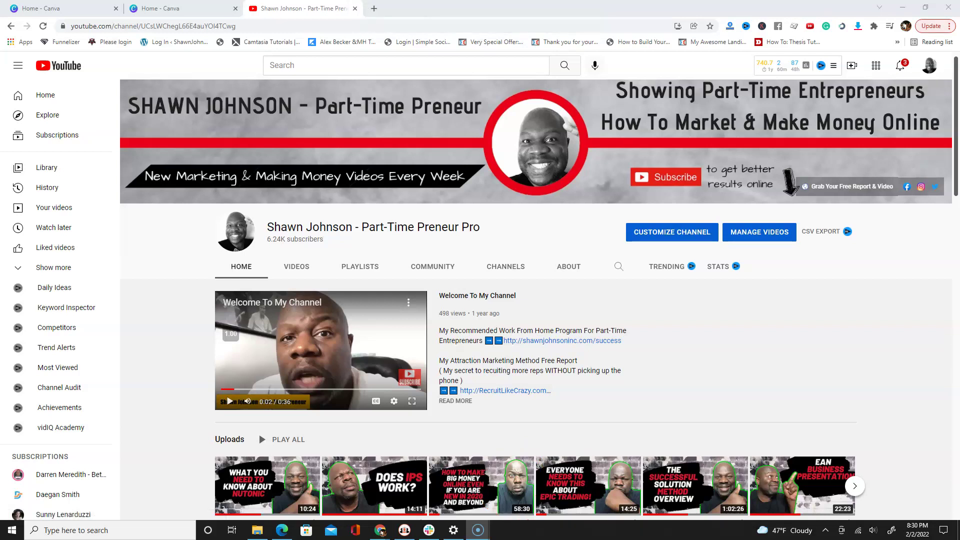
# Step: Switch to Canva and review the Free, Pro and Enterprise pricing plans, including monthly billing, returning to the home page
pyautogui.click(172, 8)
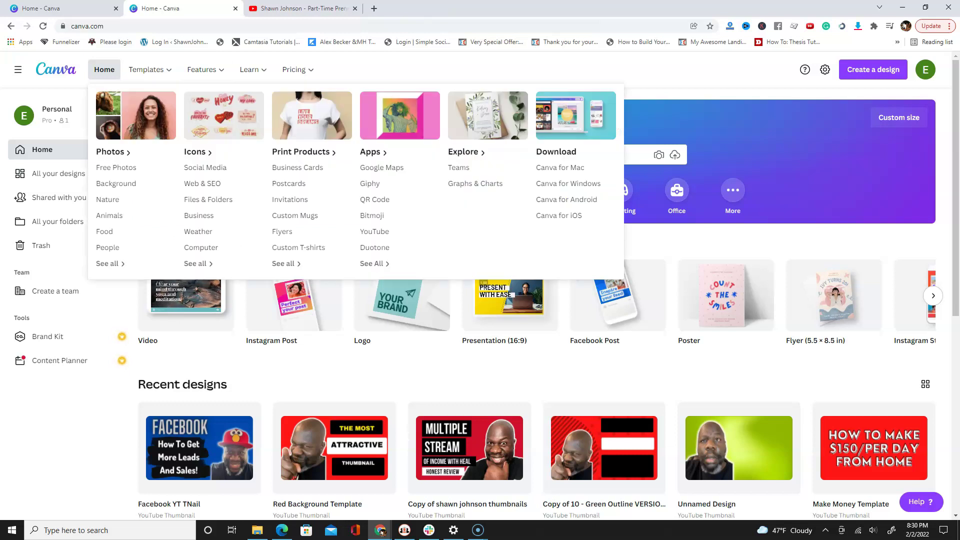
pyautogui.click(298, 70)
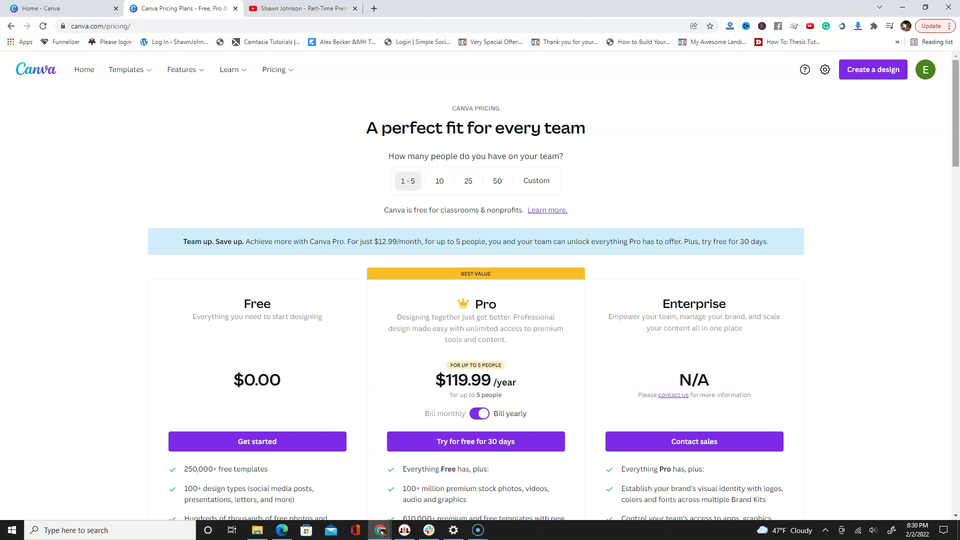
pyautogui.scroll(-3, 475, 300)
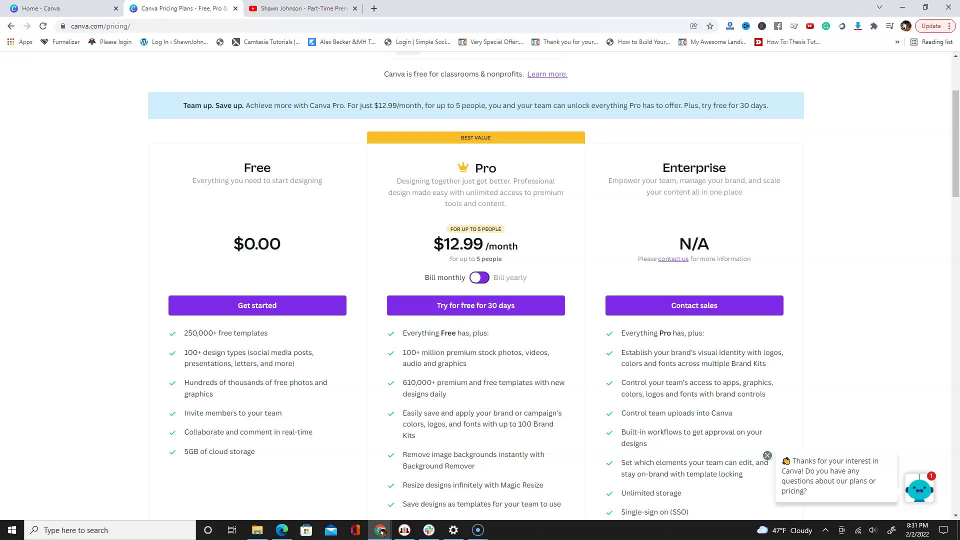
pyautogui.click(11, 26)
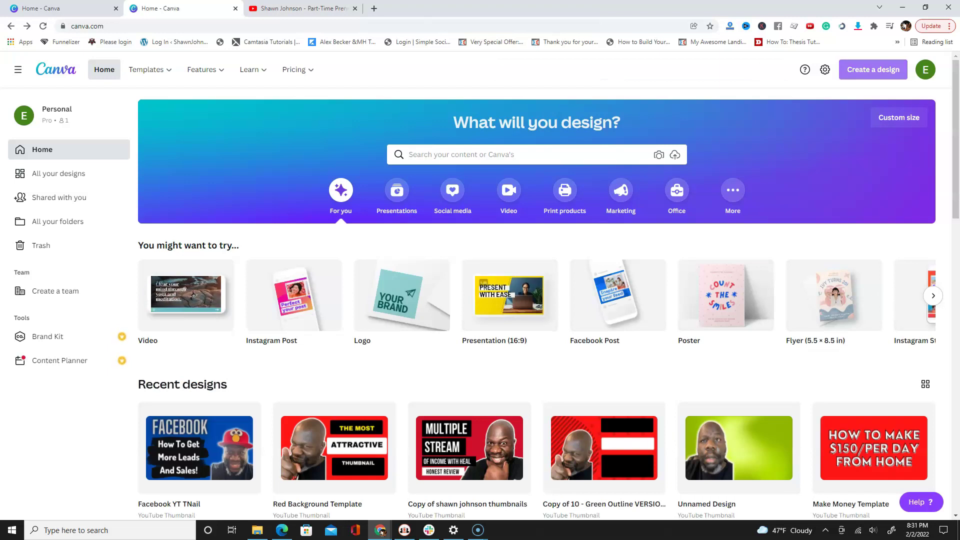
# Step: Create a new blank design in the YouTube Thumbnail format (1280 × 720 px)
pyautogui.click(873, 70)
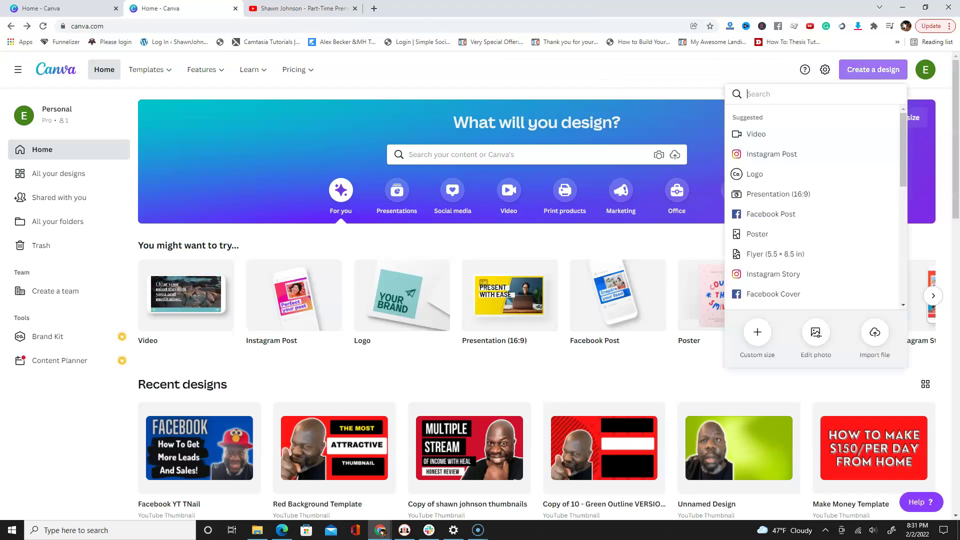
pyautogui.scroll(-3, 815, 204)
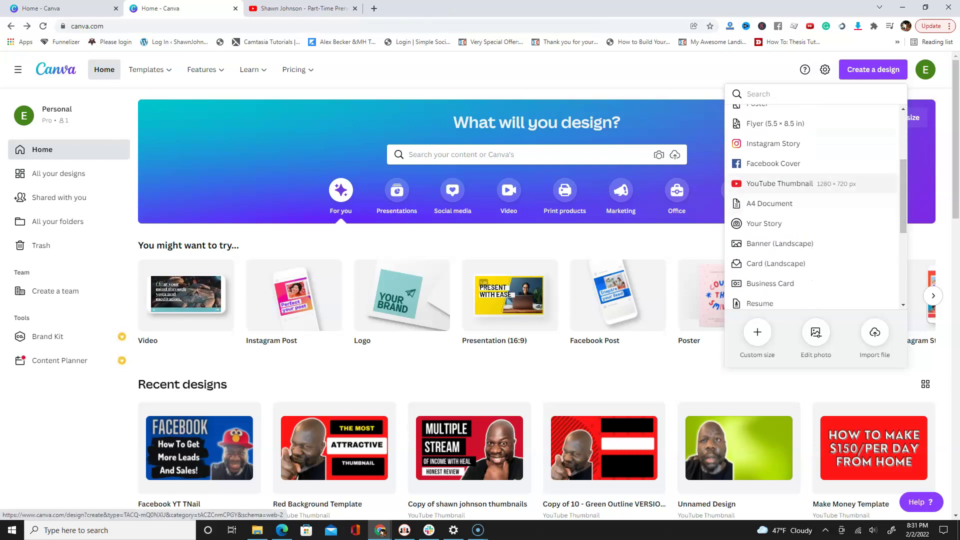
pyautogui.click(780, 183)
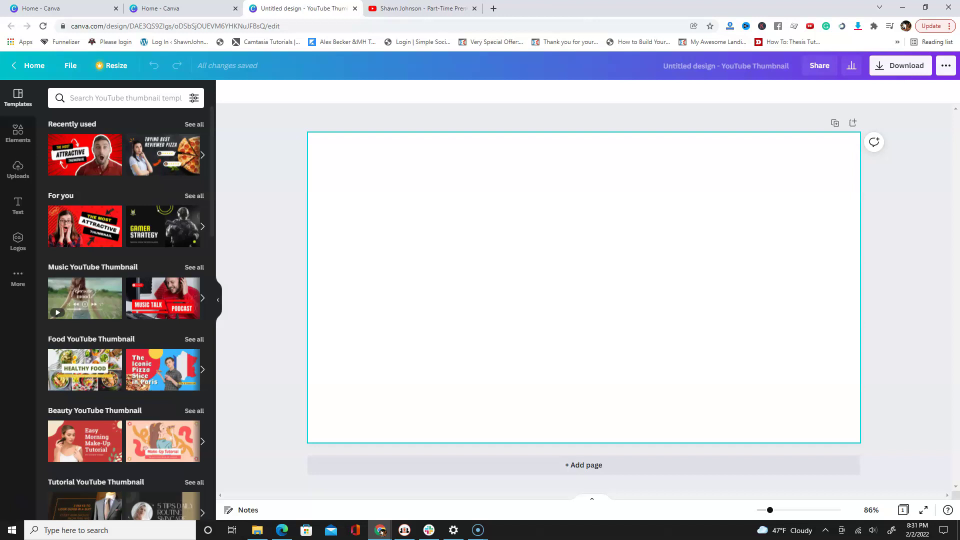
# Step: Apply the recently used red "The Most Attractive Thumbnail" template and delete its cutout photo of the man
pyautogui.click(84, 155)
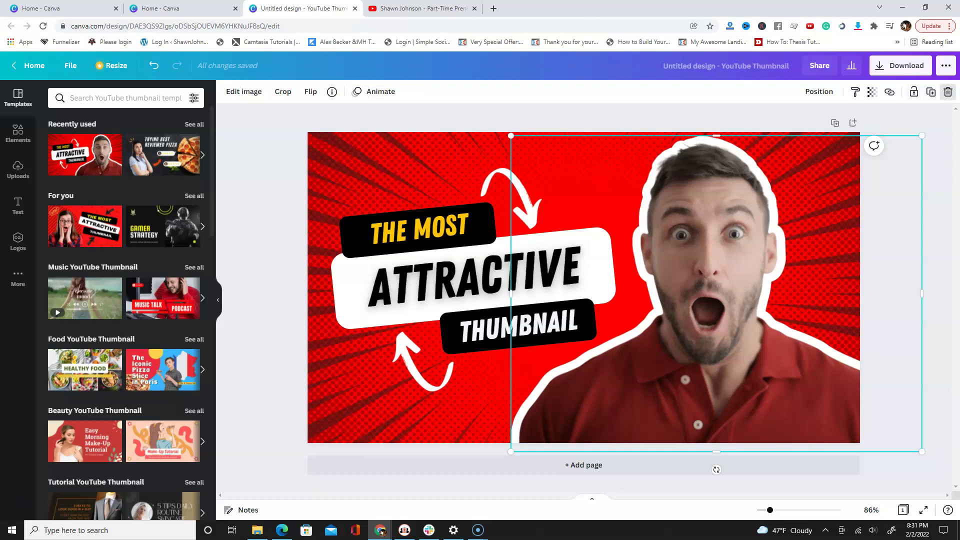
pyautogui.click(948, 92)
# Step: Insert the uploaded photo of the wide-eyed man in a white T-shirt and enlarge it to fill the thumbnail's right side
pyautogui.click(18, 170)
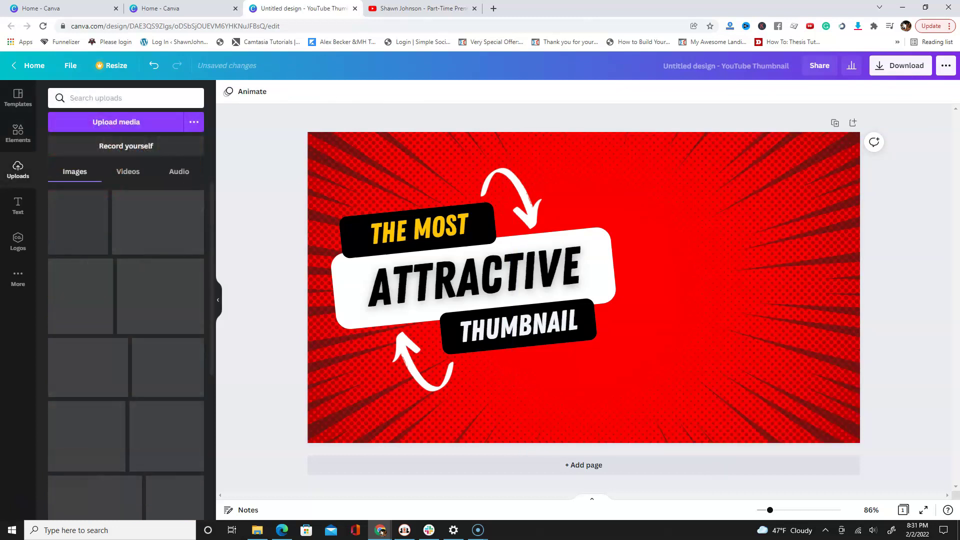
pyautogui.scroll(-10, 126, 349)
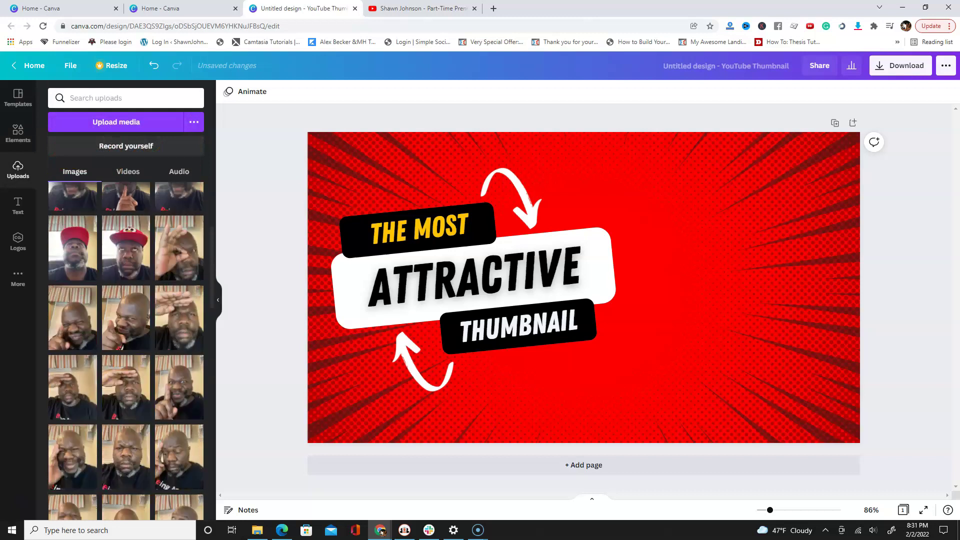
pyautogui.scroll(-2, 179, 300)
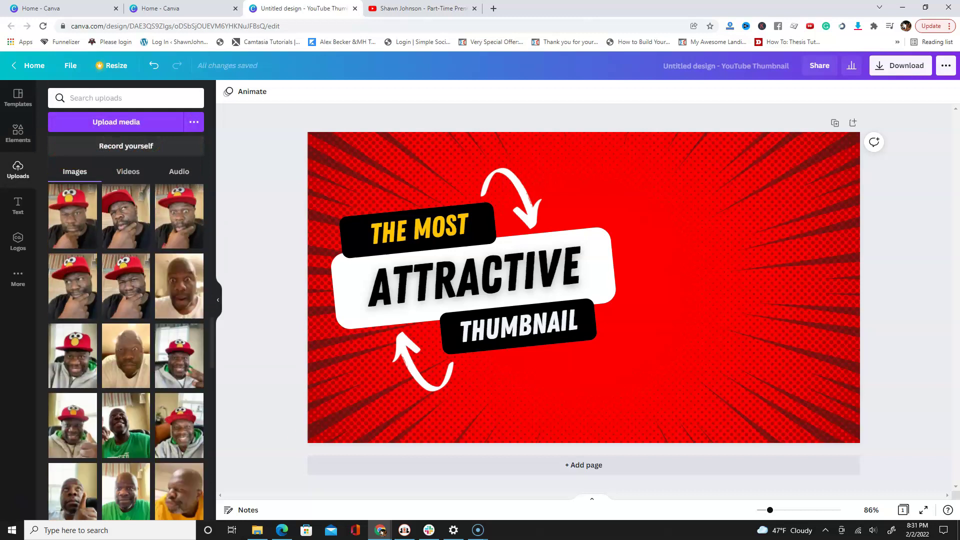
pyautogui.click(179, 286)
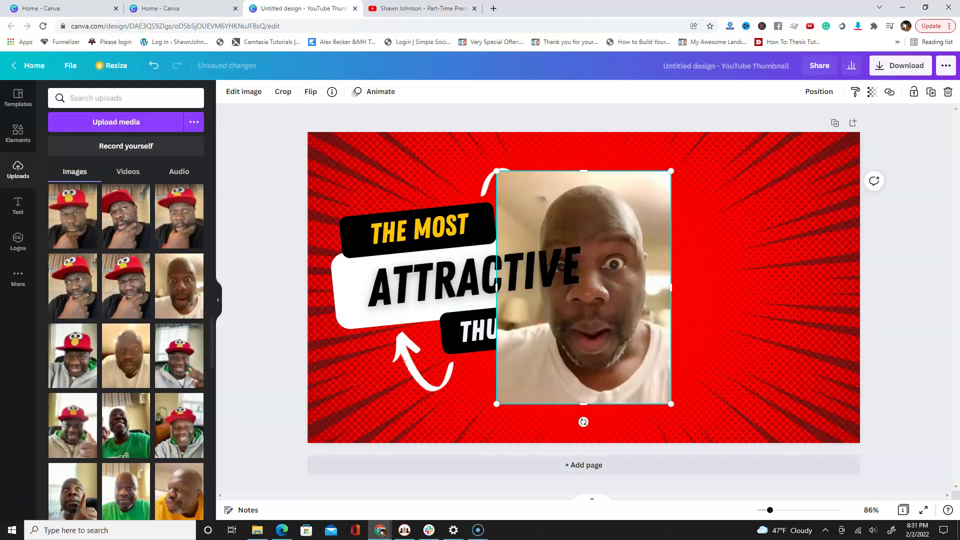
pyautogui.moveTo(590, 300); pyautogui.dragTo(748, 343)
pyautogui.moveTo(655, 214); pyautogui.dragTo(584, 120)
pyautogui.moveTo(707, 283); pyautogui.dragTo(742, 288)
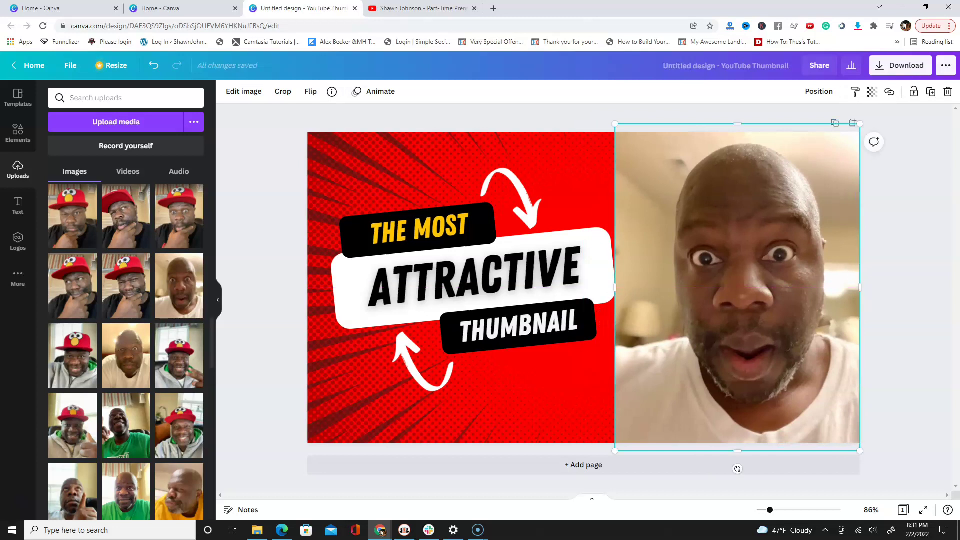
# Step: Remove the background from the white T-shirt photo with the Background Remover
pyautogui.click(243, 91)
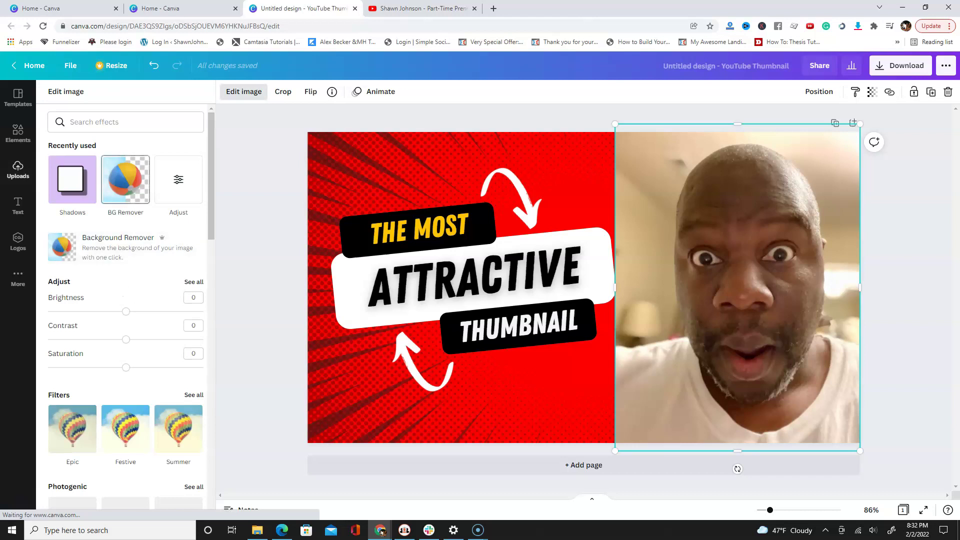
pyautogui.click(125, 179)
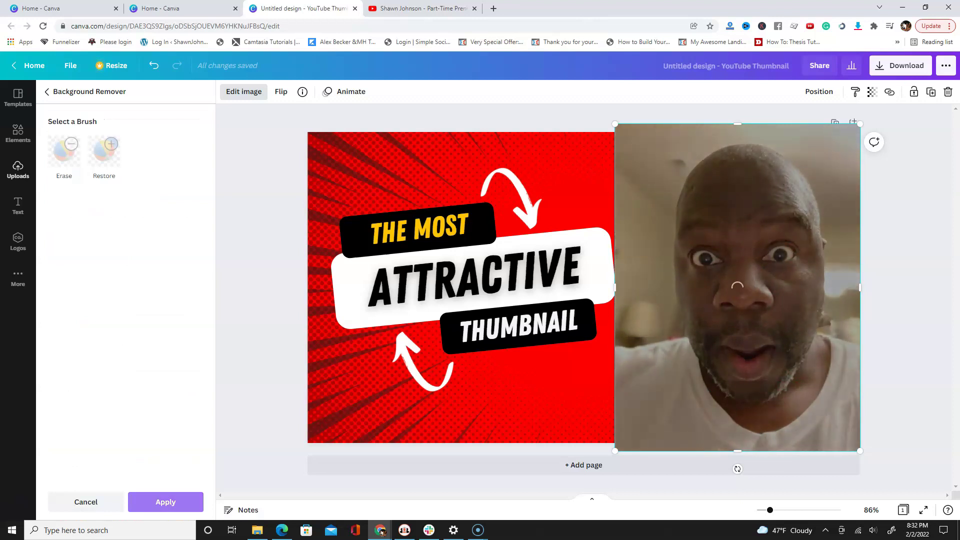
pyautogui.click(166, 502)
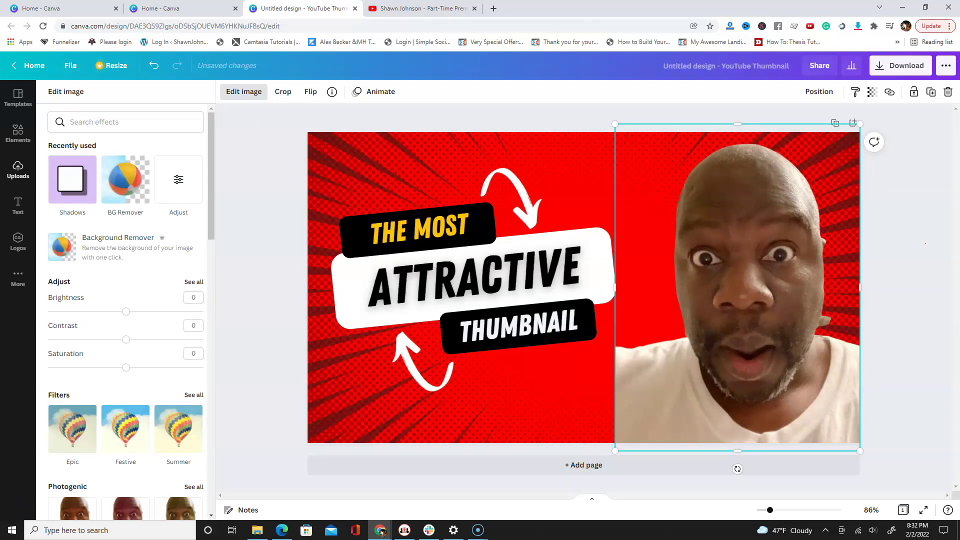
pyautogui.click(926, 243)
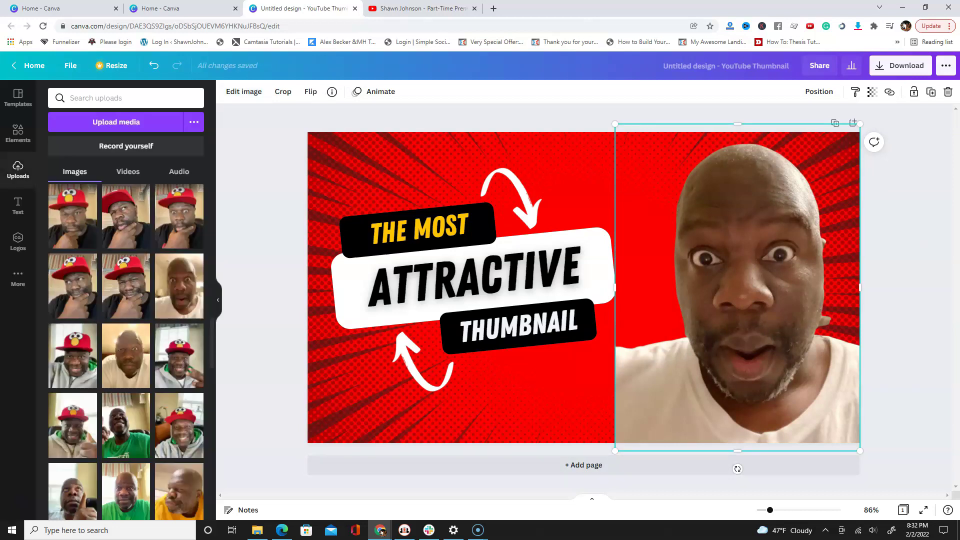
# Step: Add a Glow shadow to the white T-shirt cutout with size 10, transparency 100 and blur 1
pyautogui.click(244, 92)
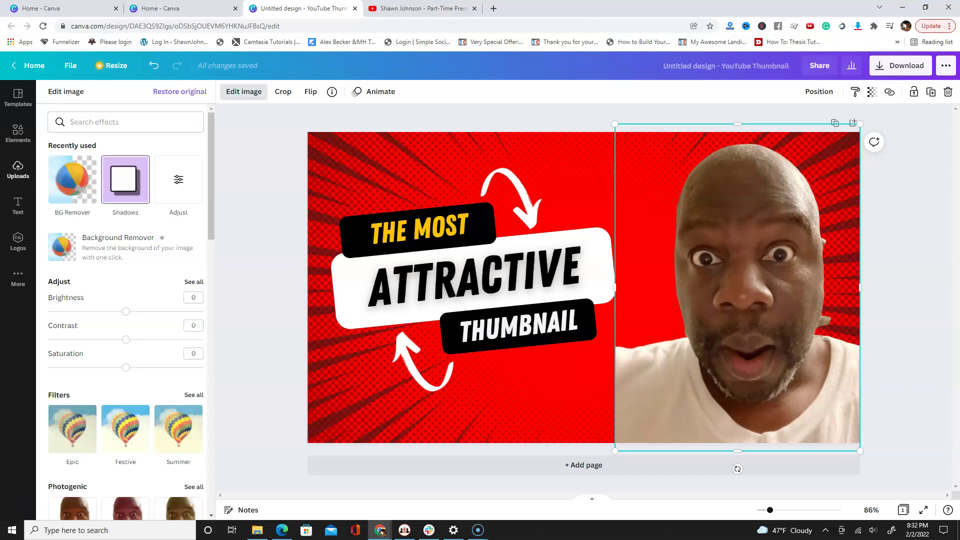
pyautogui.click(125, 179)
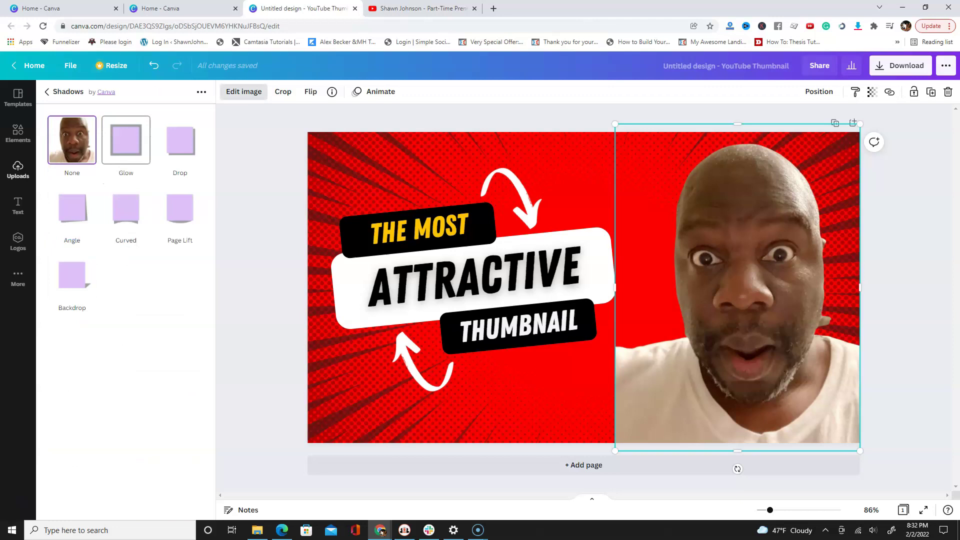
pyautogui.click(126, 139)
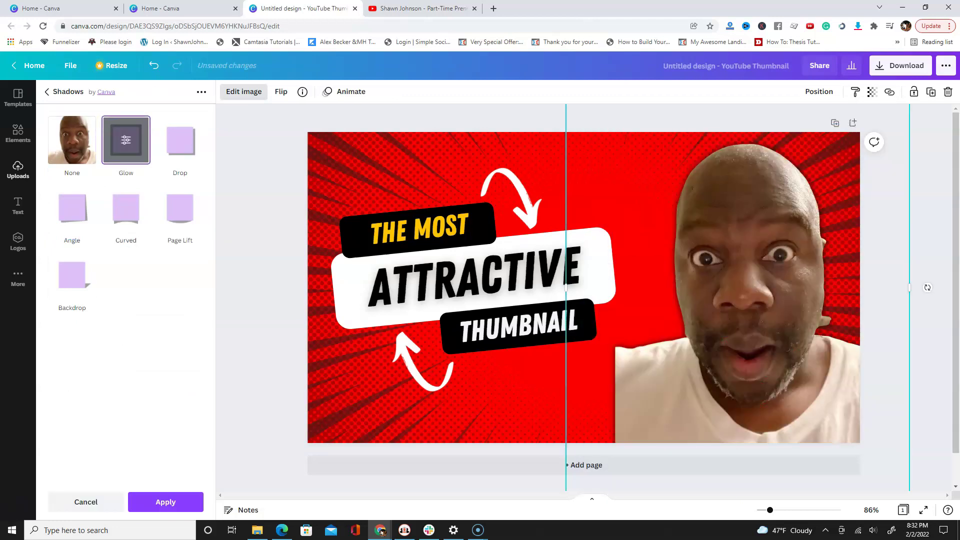
pyautogui.click(126, 139)
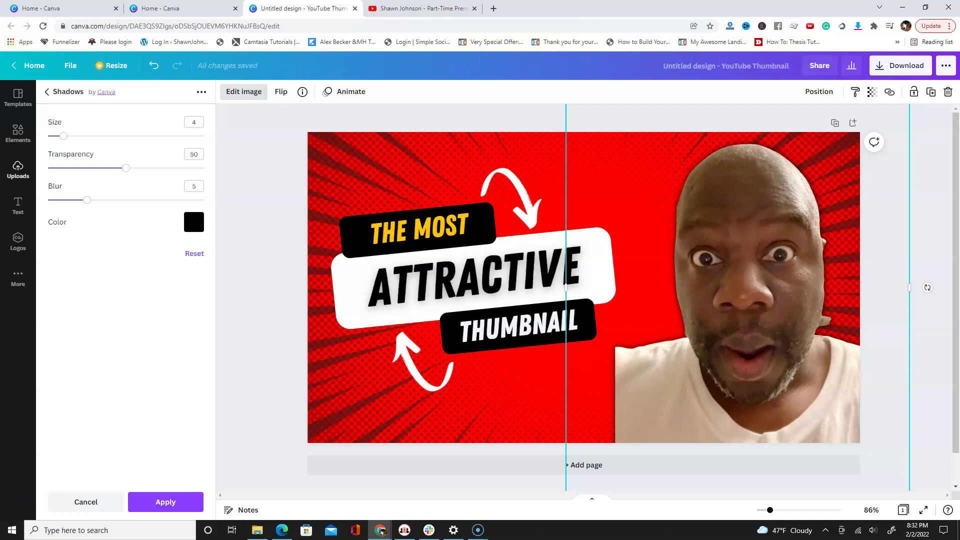
pyautogui.moveTo(63, 135); pyautogui.dragTo(87, 136)
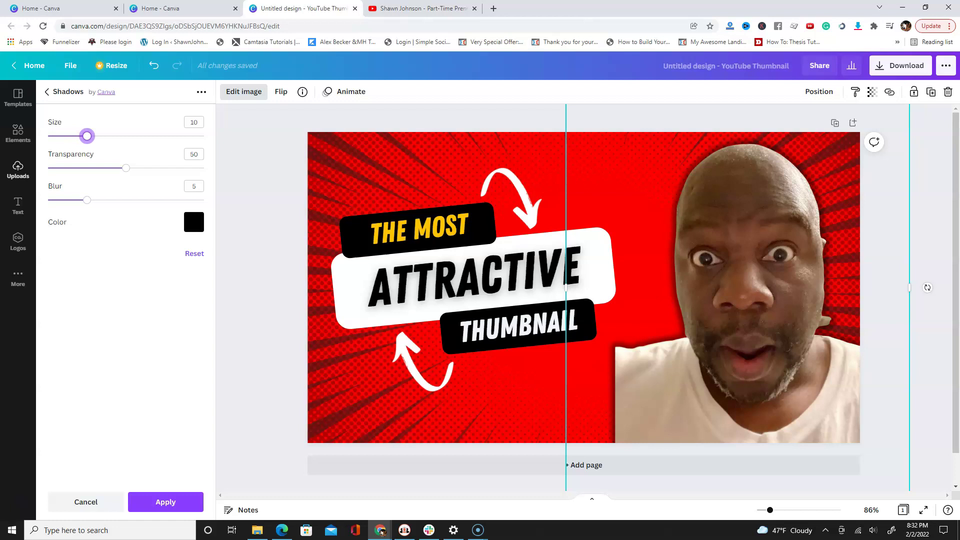
pyautogui.moveTo(125, 168); pyautogui.dragTo(204, 168)
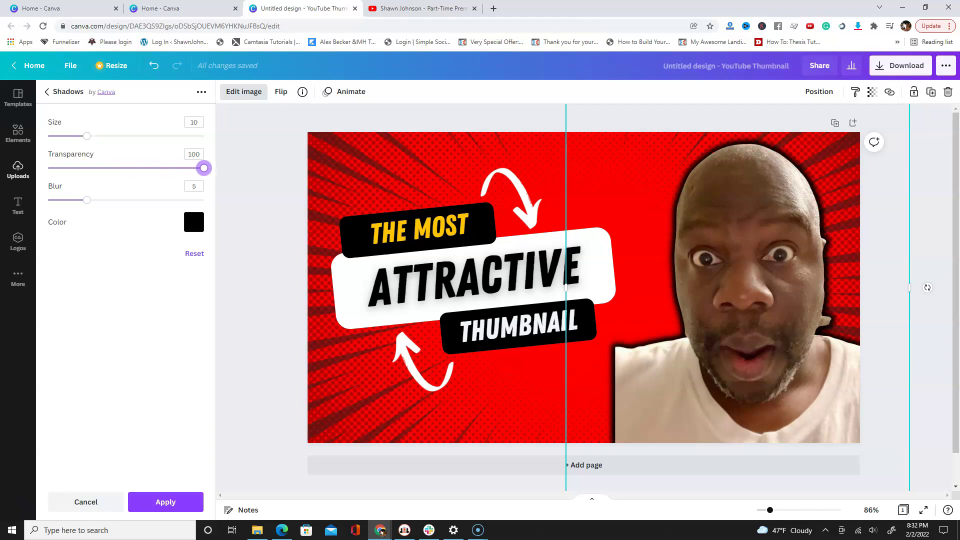
pyautogui.moveTo(87, 200); pyautogui.dragTo(56, 200)
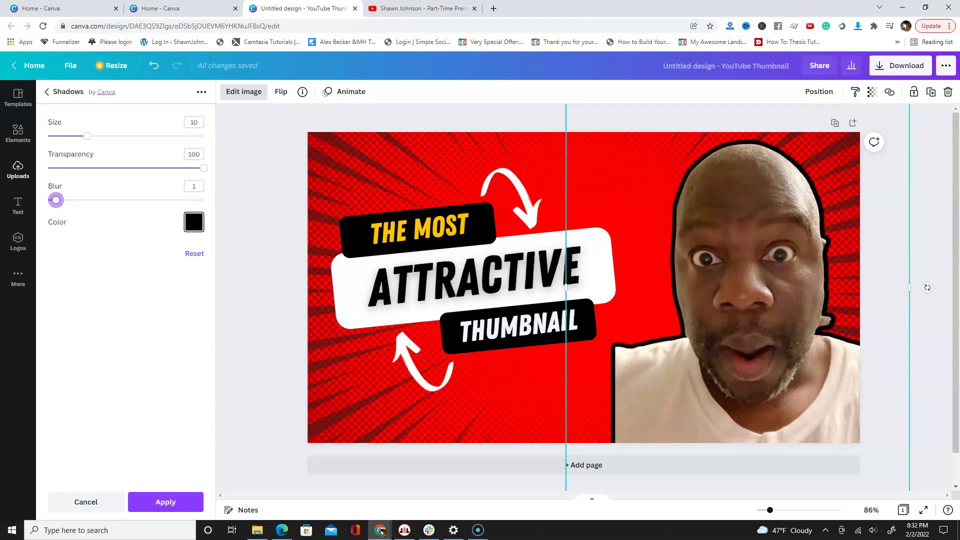
# Step: Set the cutout's glow color to white and apply the shadow
pyautogui.click(194, 222)
pyautogui.scroll(-1, 200, 265)
pyautogui.scroll(1, 200, 265)
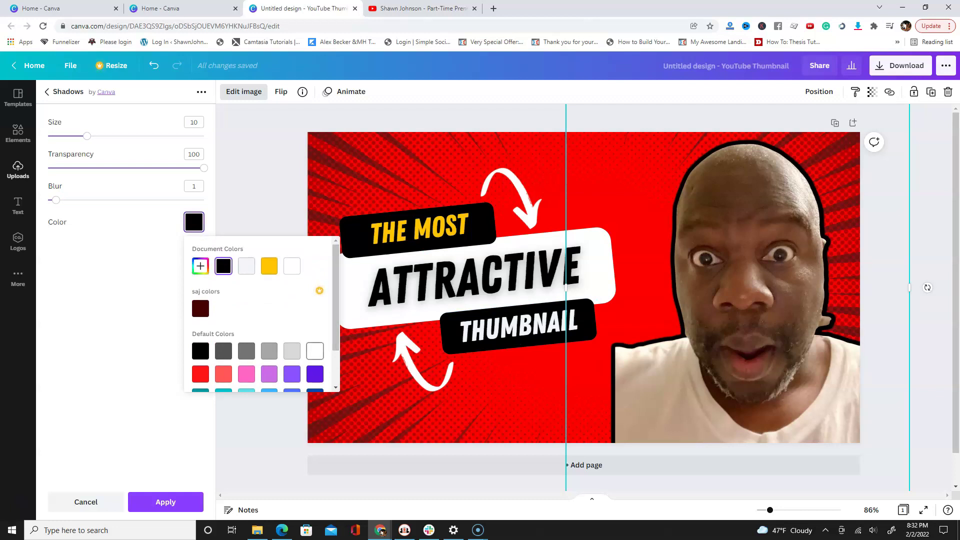
pyautogui.click(315, 350)
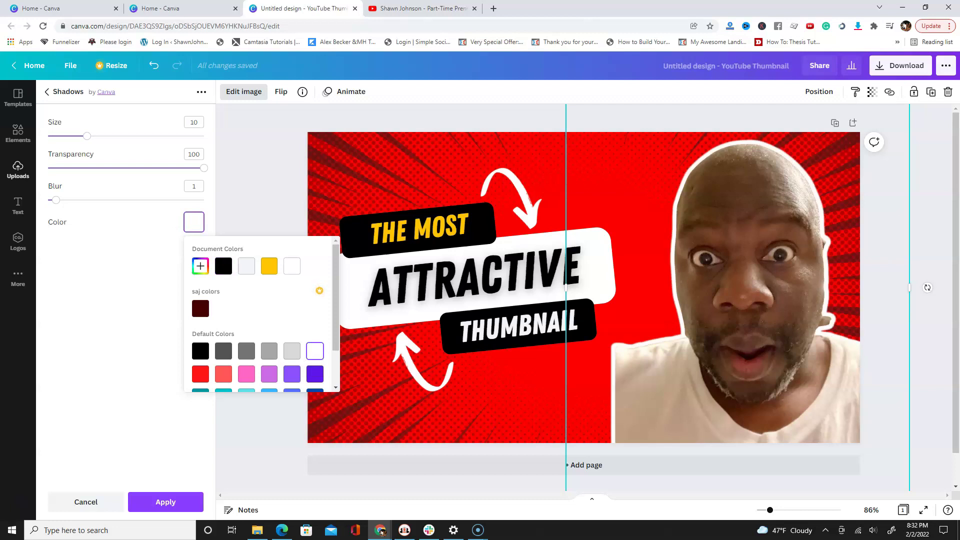
pyautogui.click(165, 501)
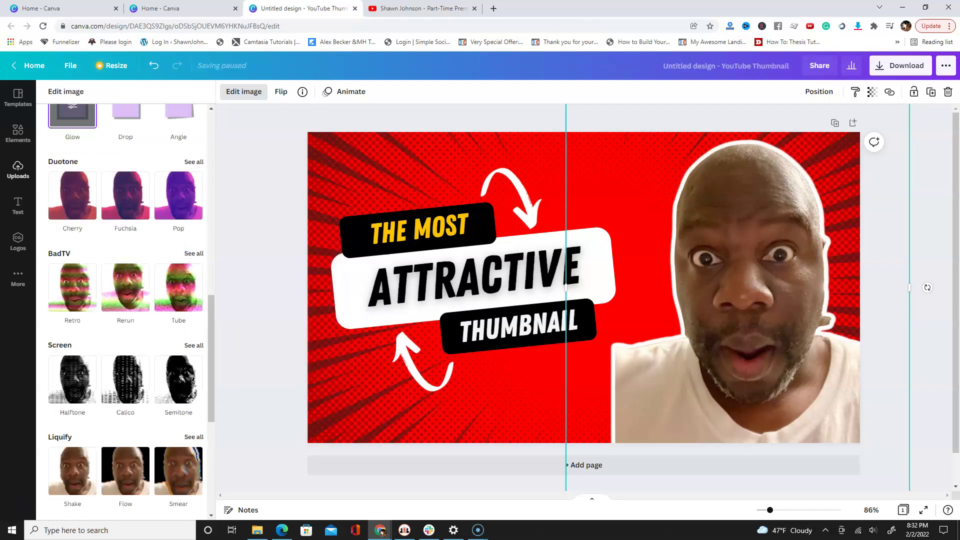
pyautogui.click(932, 200)
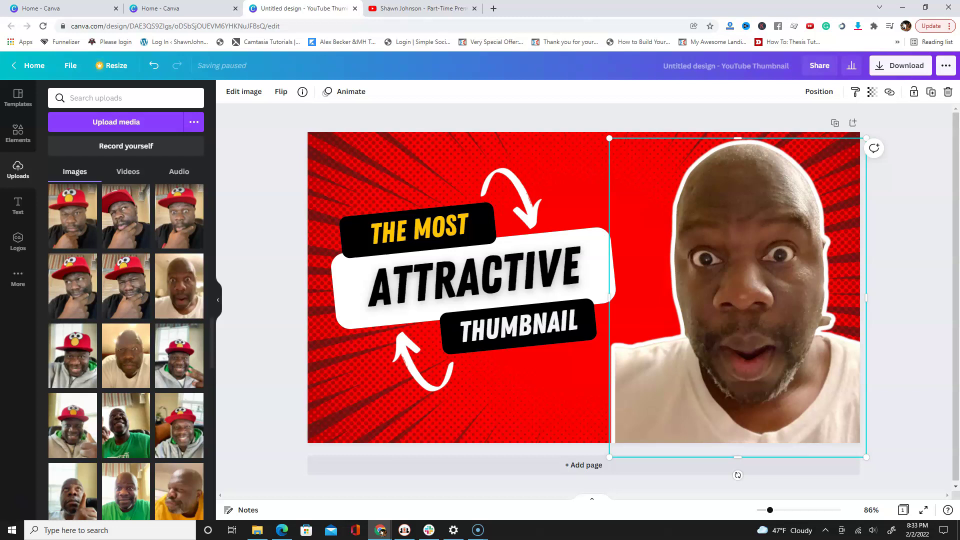
# Step: Replace the white T-shirt cutout with the uploaded green-shirt photo, enlarged to fill the thumbnail's right side
pyautogui.click(947, 91)
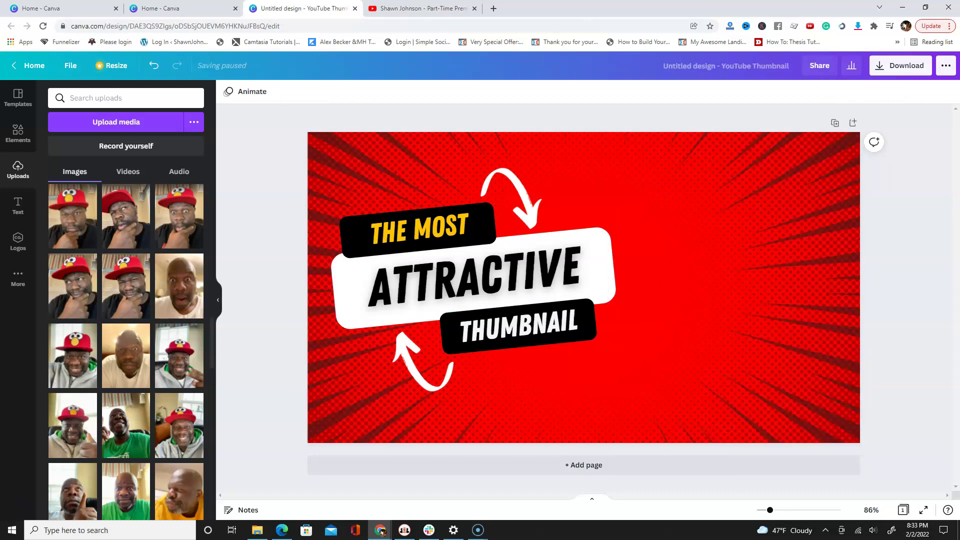
pyautogui.click(125, 425)
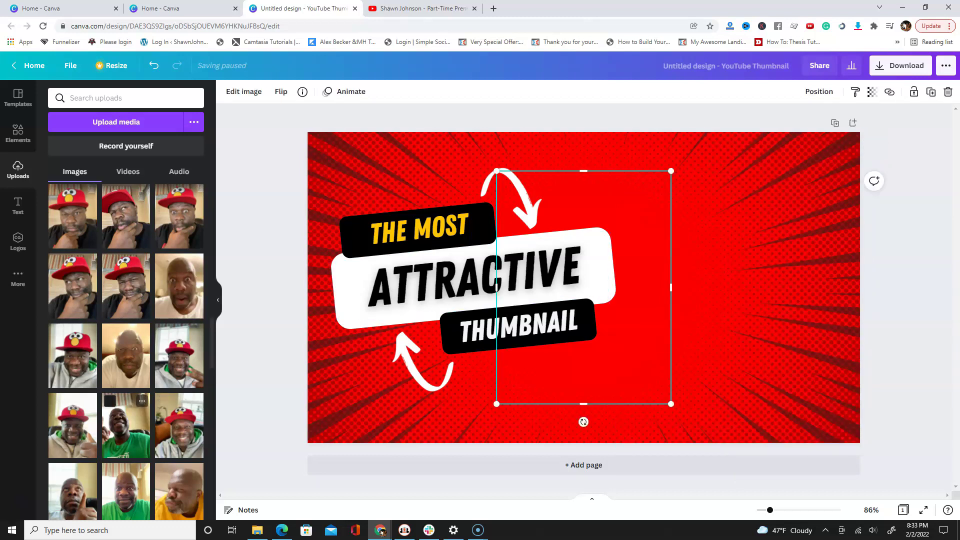
pyautogui.moveTo(583, 295); pyautogui.dragTo(769, 333)
pyautogui.moveTo(682, 209); pyautogui.dragTo(621, 129)
pyautogui.moveTo(738, 286); pyautogui.dragTo(742, 286)
pyautogui.click(909, 233)
pyautogui.click(800, 275)
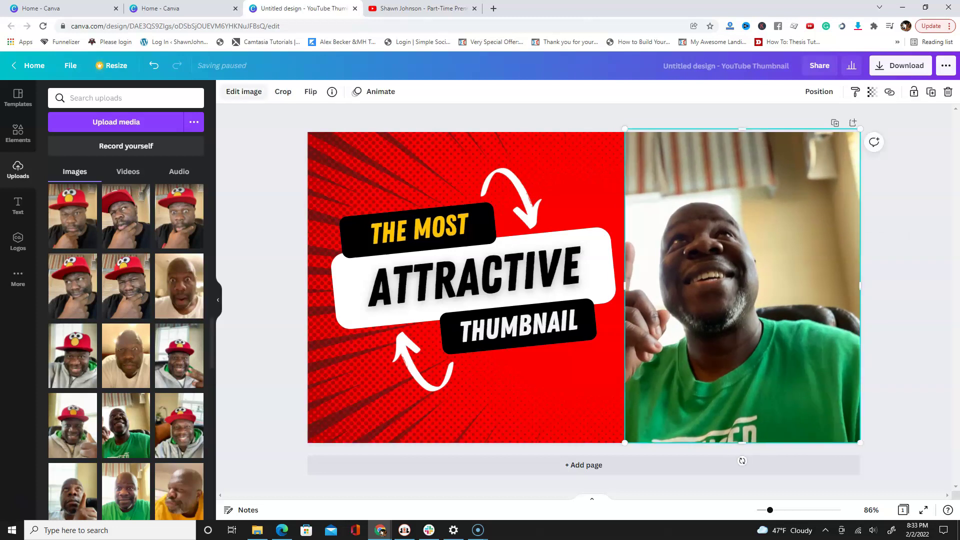
# Step: Remove the background from the green-shirt photo with the Background Remover
pyautogui.click(243, 92)
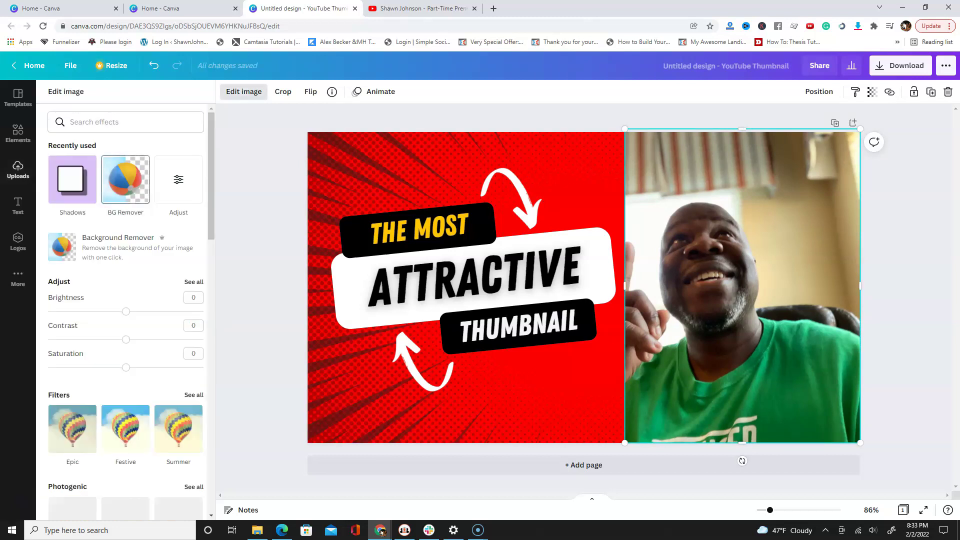
pyautogui.click(125, 180)
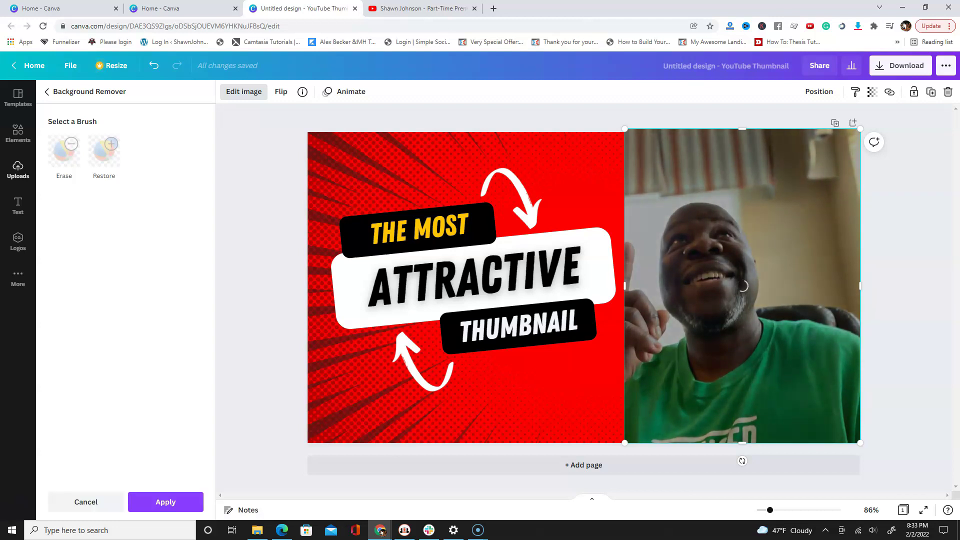
pyautogui.click(165, 502)
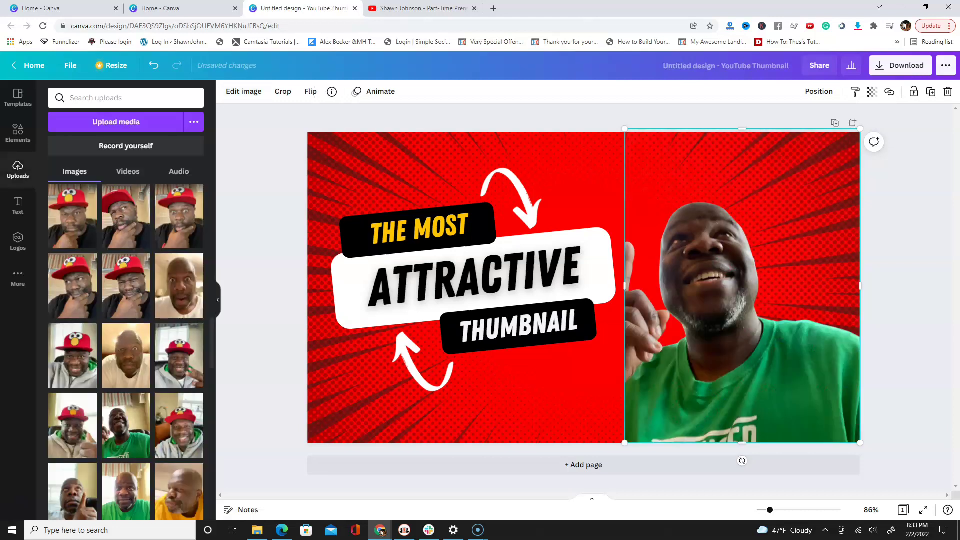
# Step: Add a Glow shadow to the green-shirt cutout with size 10, transparency 100 and blur 1
pyautogui.click(243, 91)
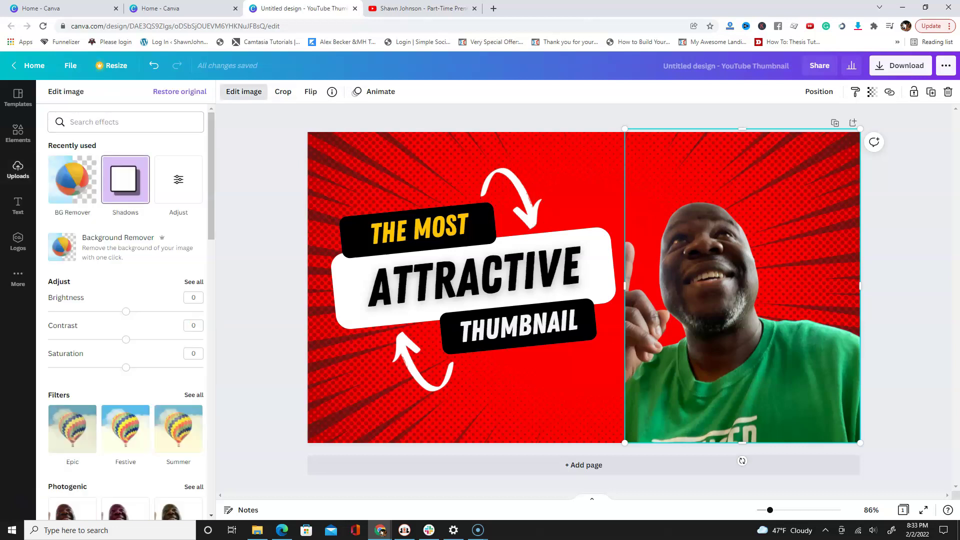
pyautogui.click(126, 179)
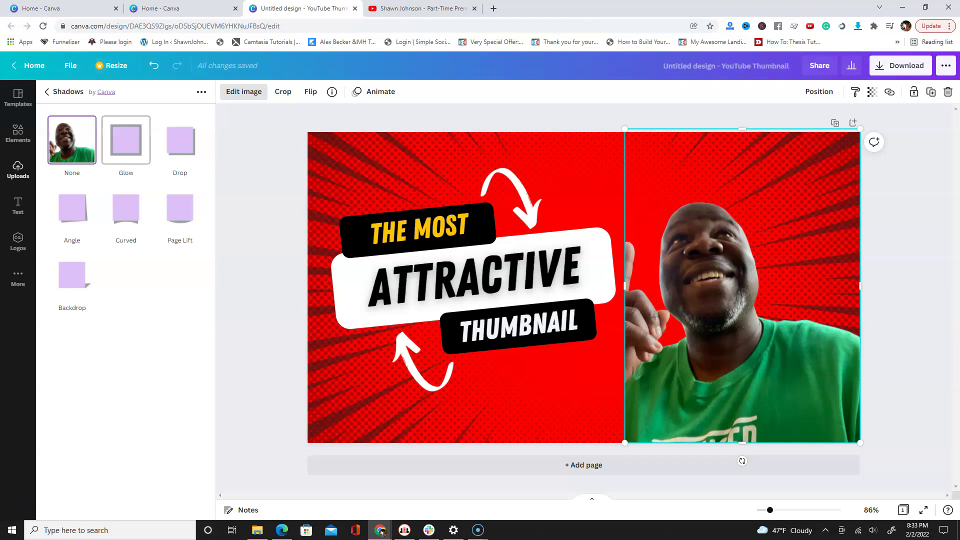
pyautogui.click(126, 140)
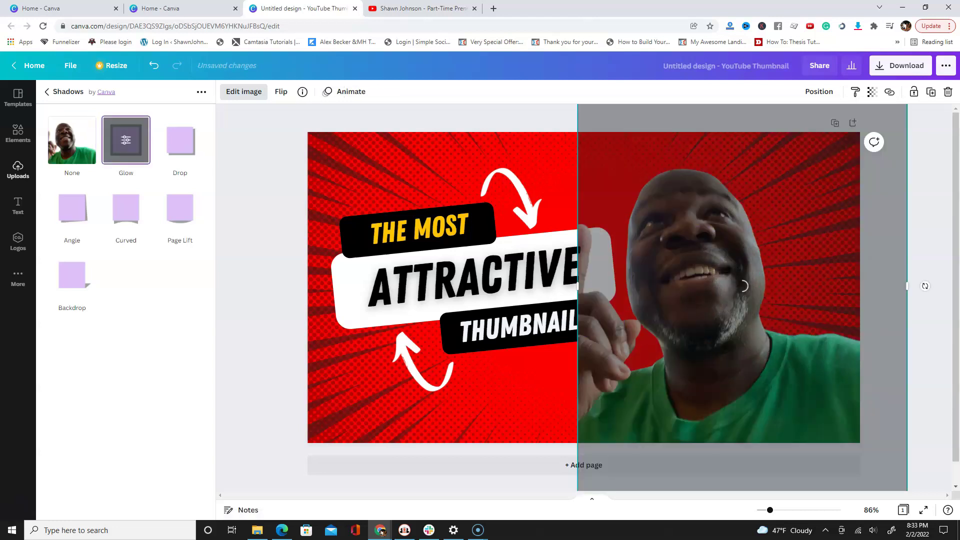
pyautogui.click(126, 140)
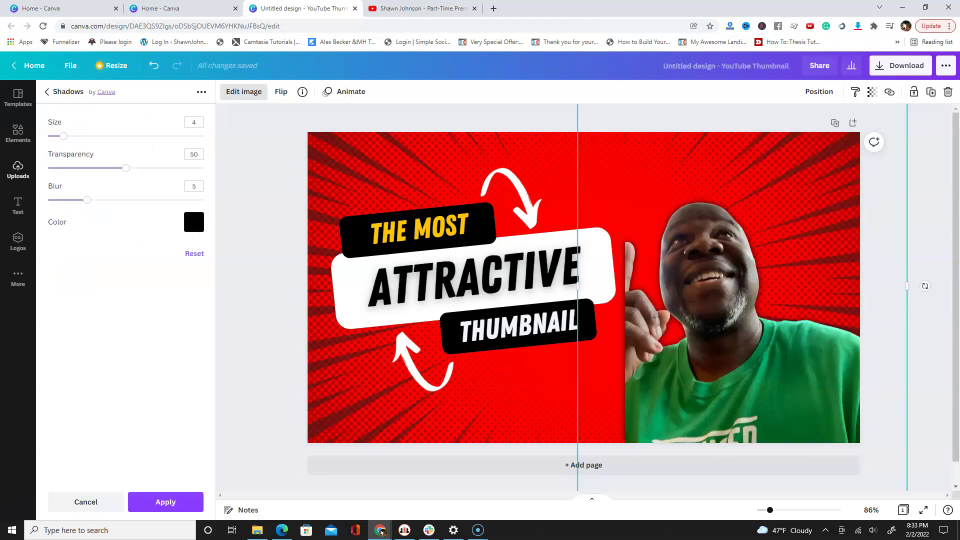
pyautogui.moveTo(64, 136); pyautogui.dragTo(87, 135)
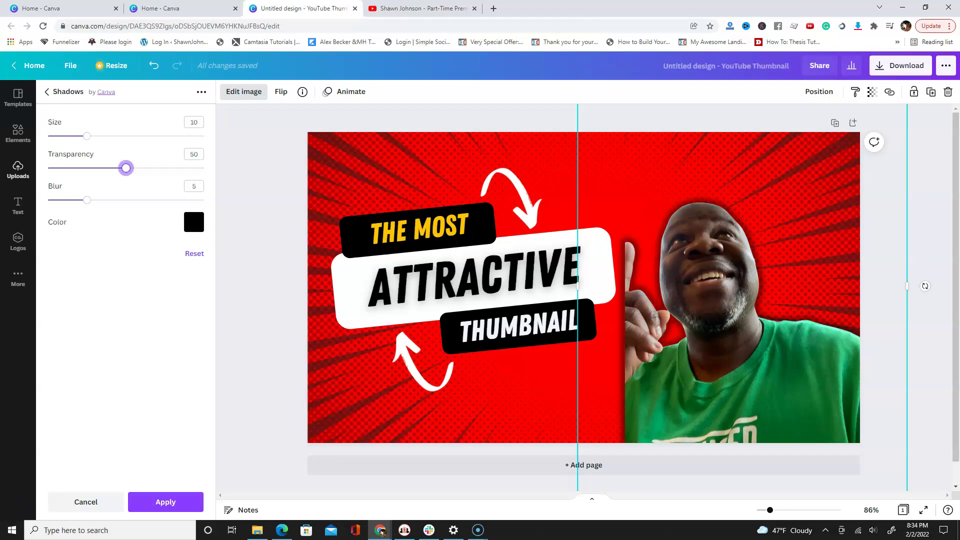
pyautogui.moveTo(126, 168); pyautogui.dragTo(204, 168)
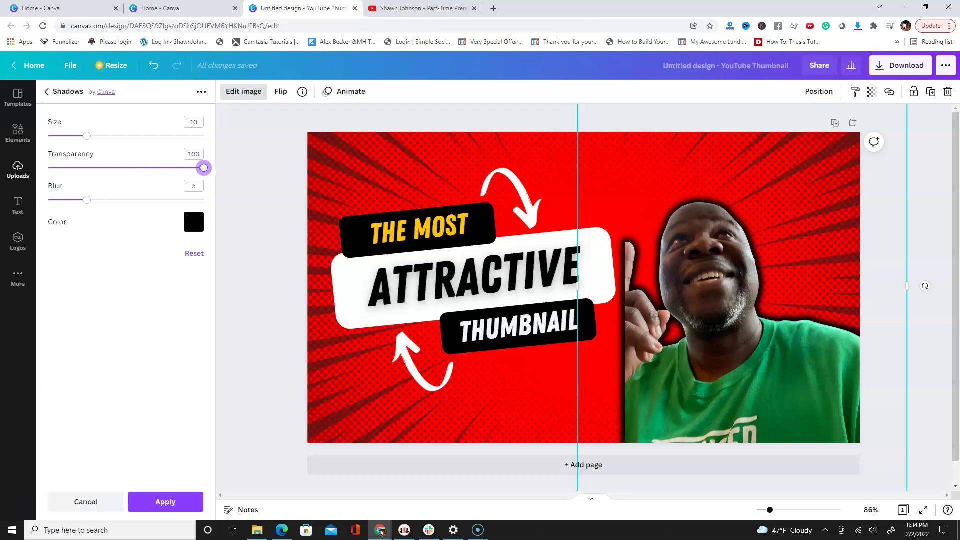
pyautogui.moveTo(87, 200); pyautogui.dragTo(56, 200)
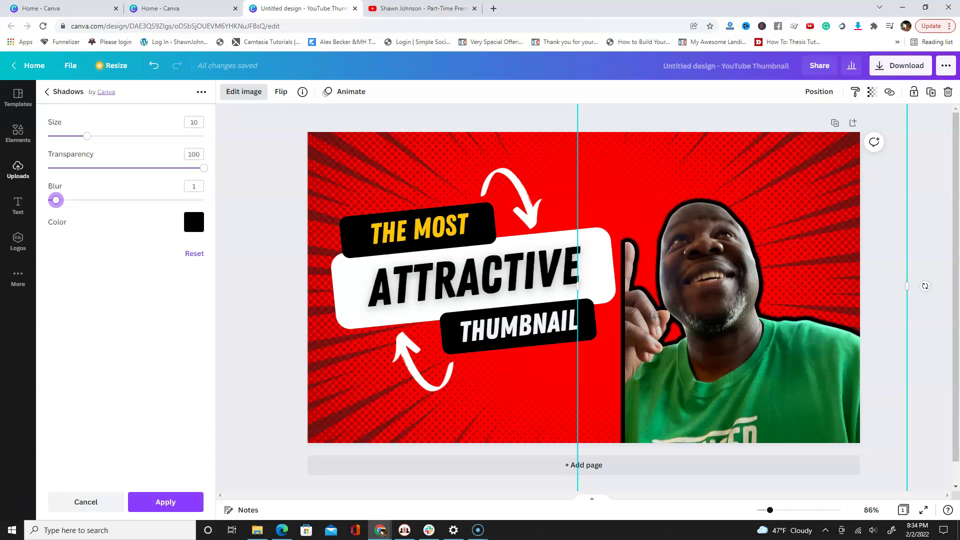
# Step: Set the green-shirt cutout's glow color to the default yellow and apply the shadow
pyautogui.click(194, 222)
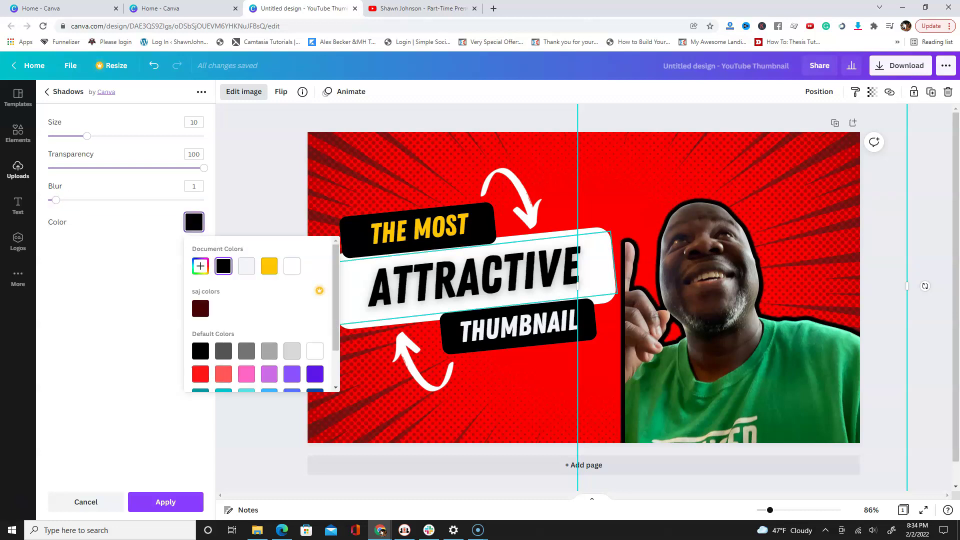
pyautogui.scroll(-2, 261, 314)
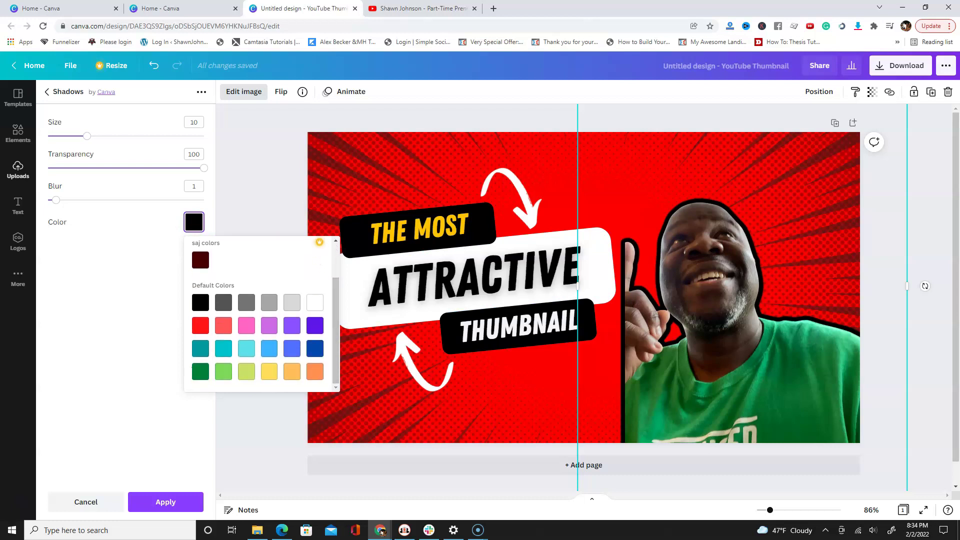
pyautogui.click(269, 371)
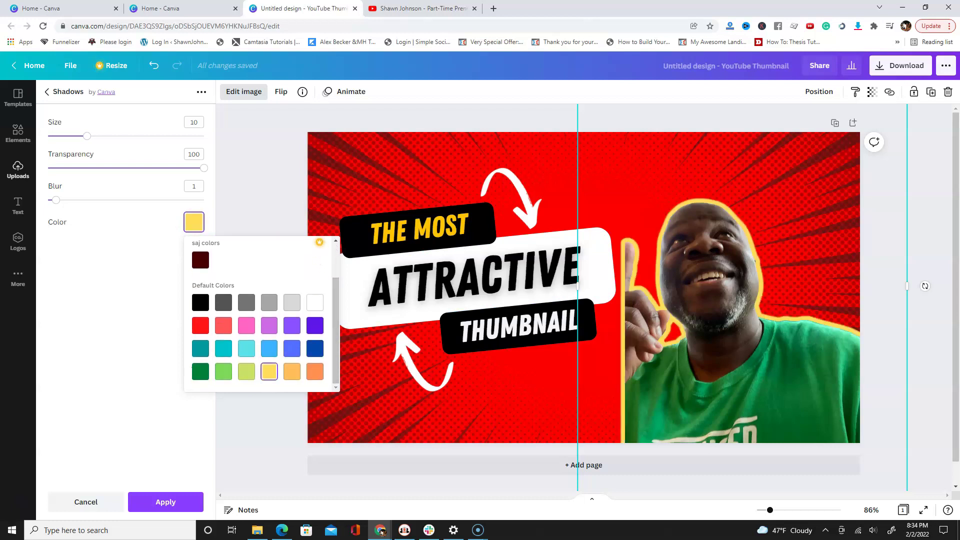
pyautogui.click(165, 502)
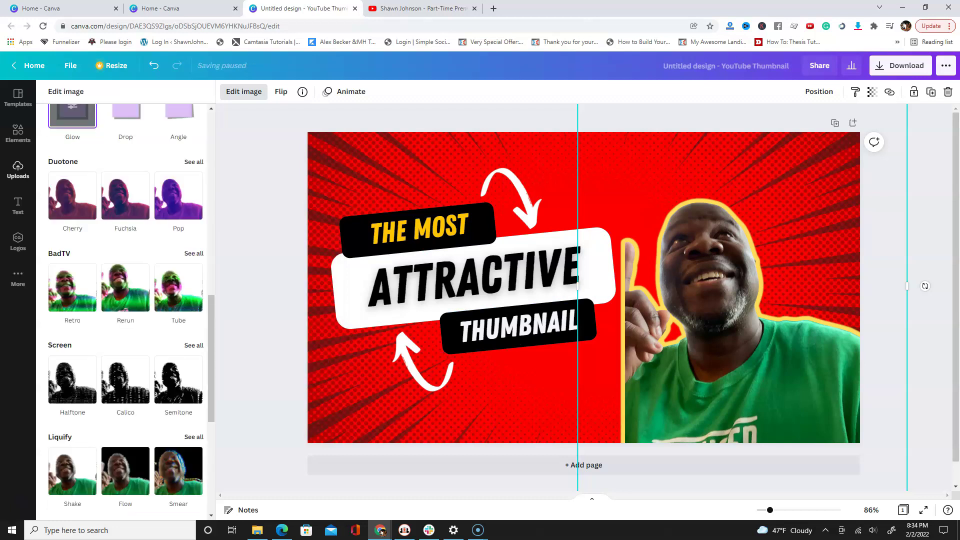
pyautogui.press('Escape')
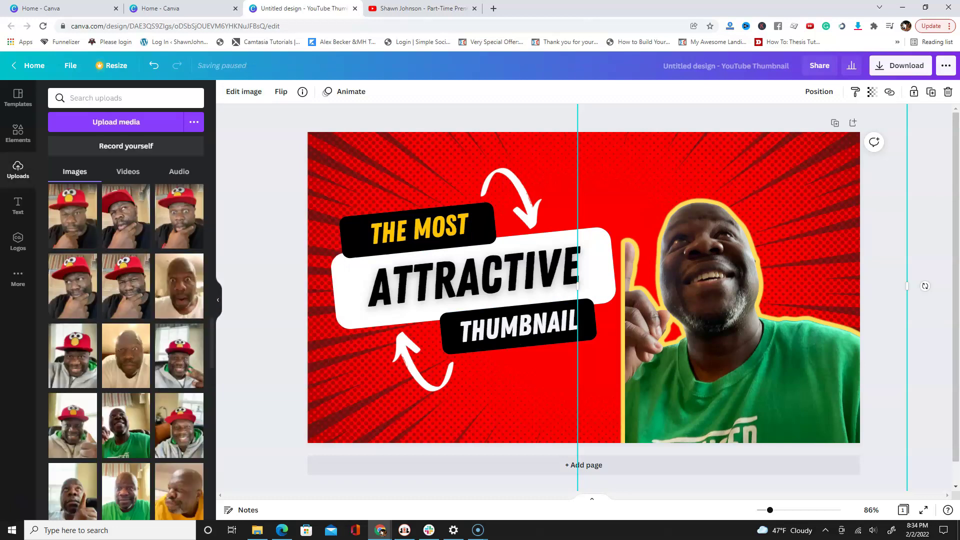